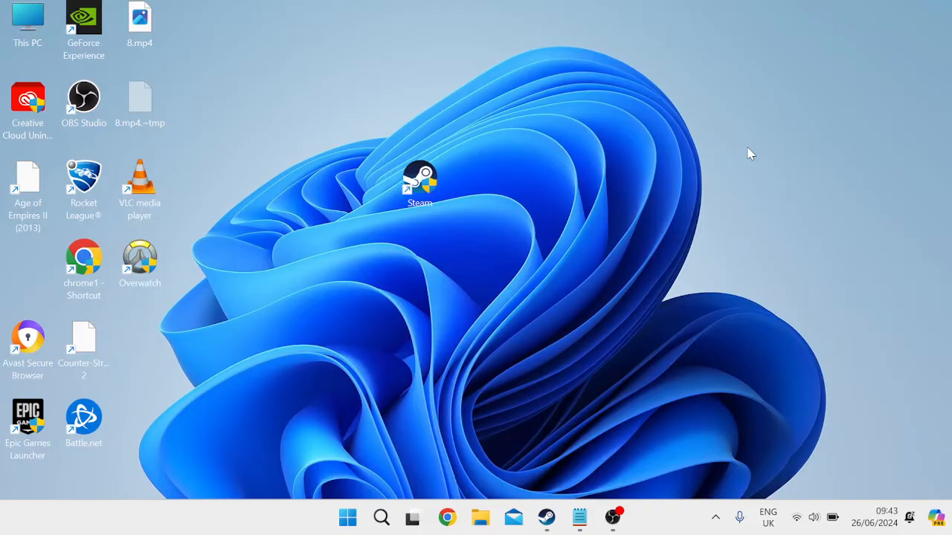
Open System Configuration by running the msconfig command from the Run dialog
{"action": "key", "text": "super"}
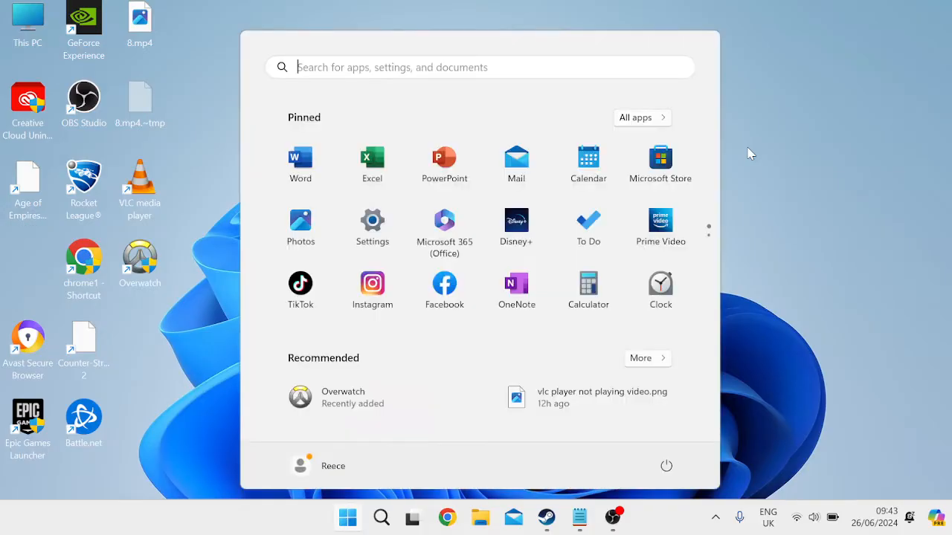
{"action": "type", "text": "run"}
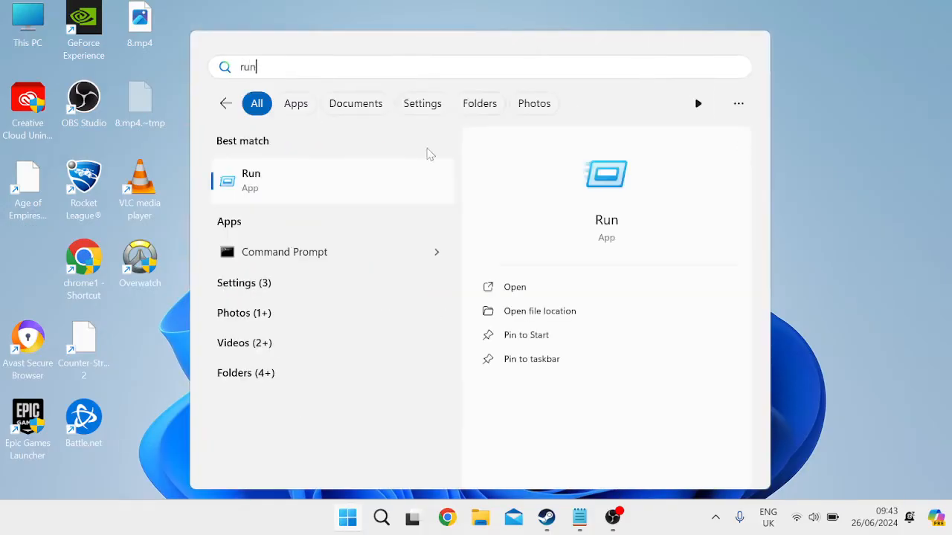
{"action": "left_click", "coordinate": [406, 166]}
{"action": "type", "text": "msconfig"}
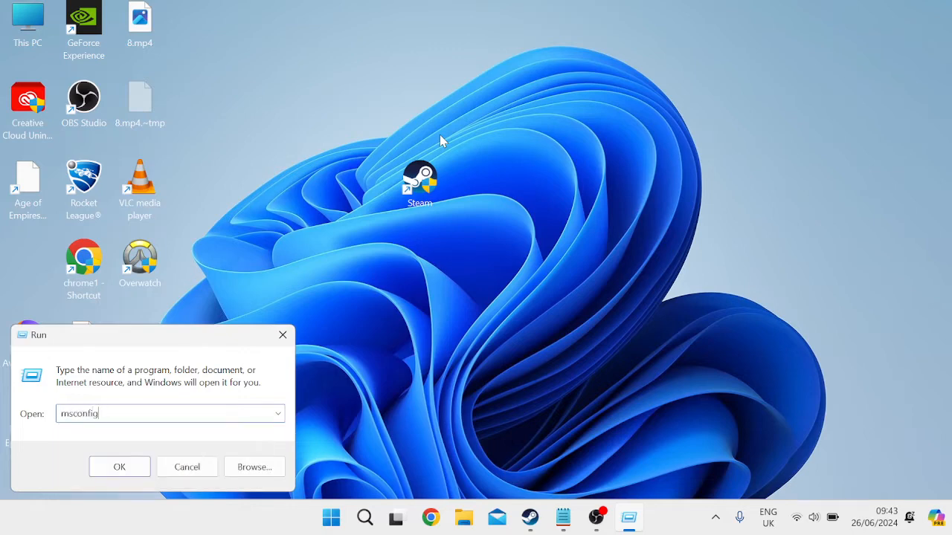
{"action": "key", "text": "Return"}
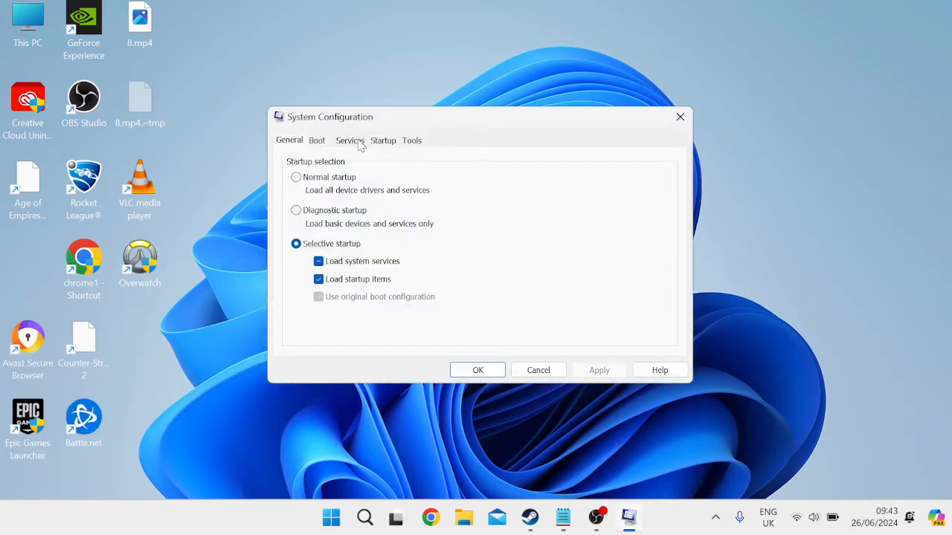
Hide all Microsoft services, disable all the remaining services, apply the changes and exit without restarting
{"action": "left_click", "coordinate": [360, 145]}
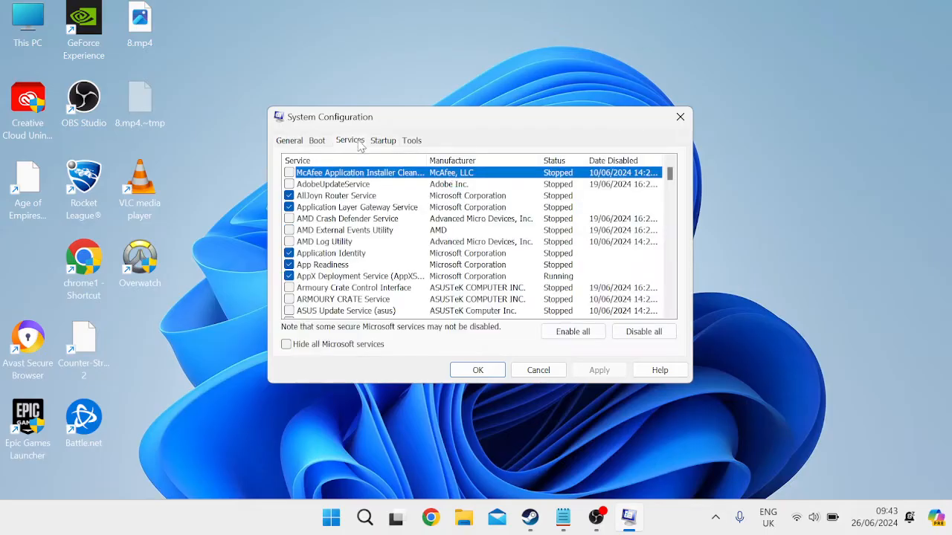
{"action": "left_click", "coordinate": [286, 344]}
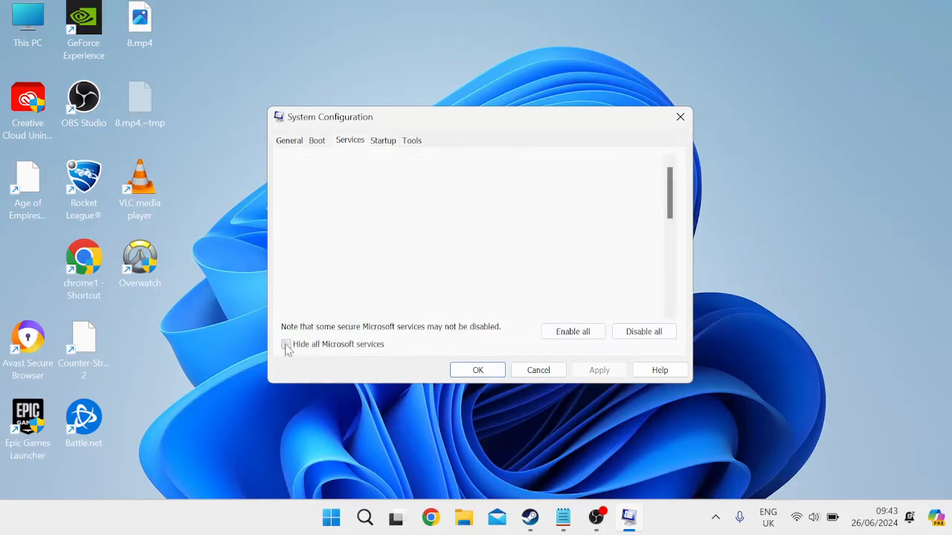
{"action": "left_click", "coordinate": [644, 332]}
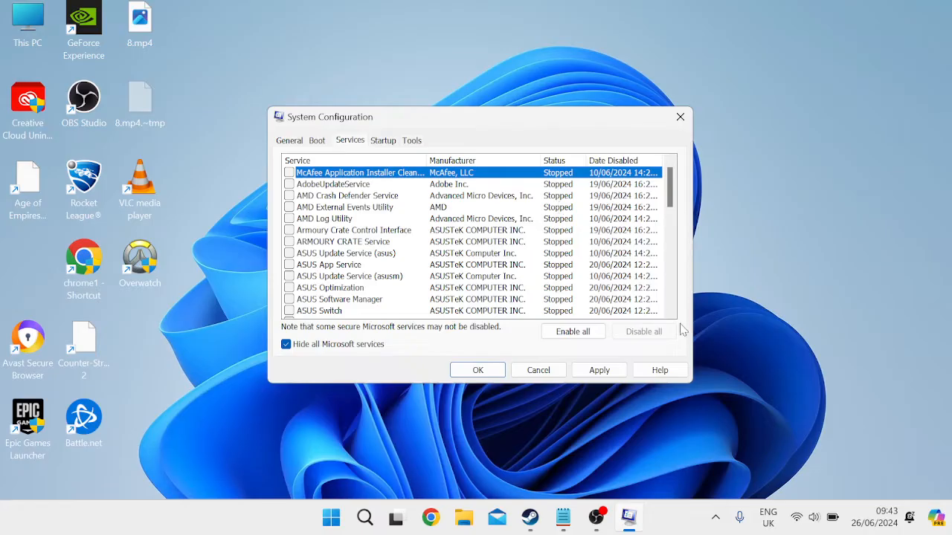
{"action": "left_click", "coordinate": [618, 370]}
{"action": "left_click", "coordinate": [476, 370]}
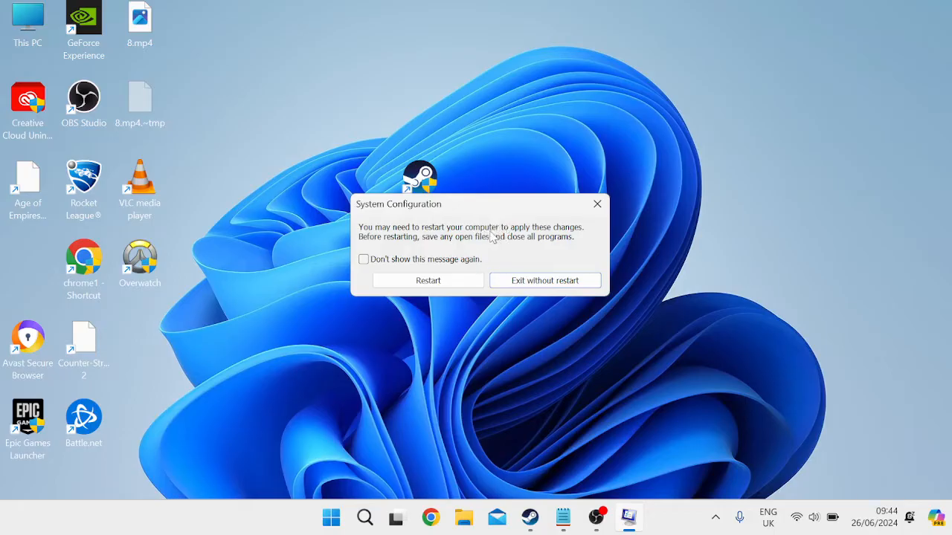
{"action": "left_click", "coordinate": [545, 283]}
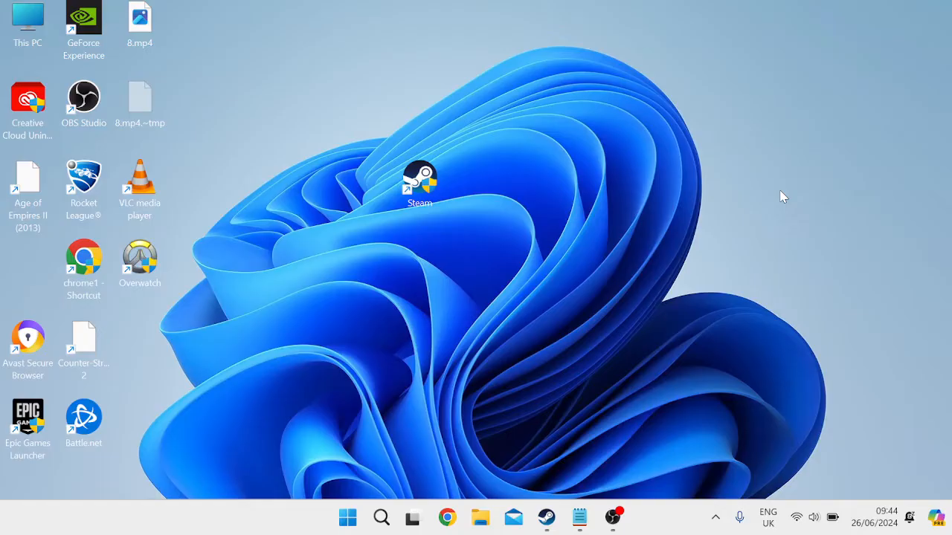
Open Windows Update in the Settings app and check for updates
{"action": "key", "text": "super"}
{"action": "type", "text": "settings"}
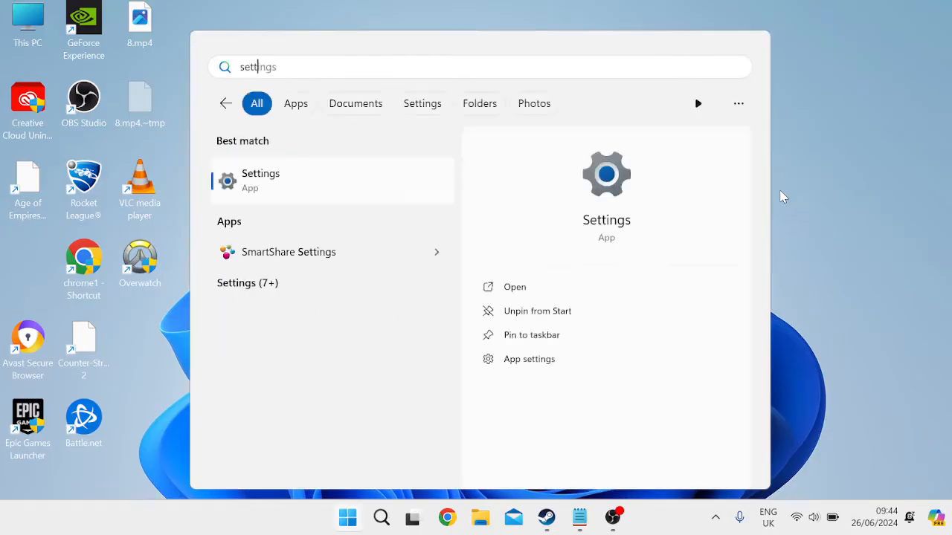
{"action": "left_click", "coordinate": [355, 187]}
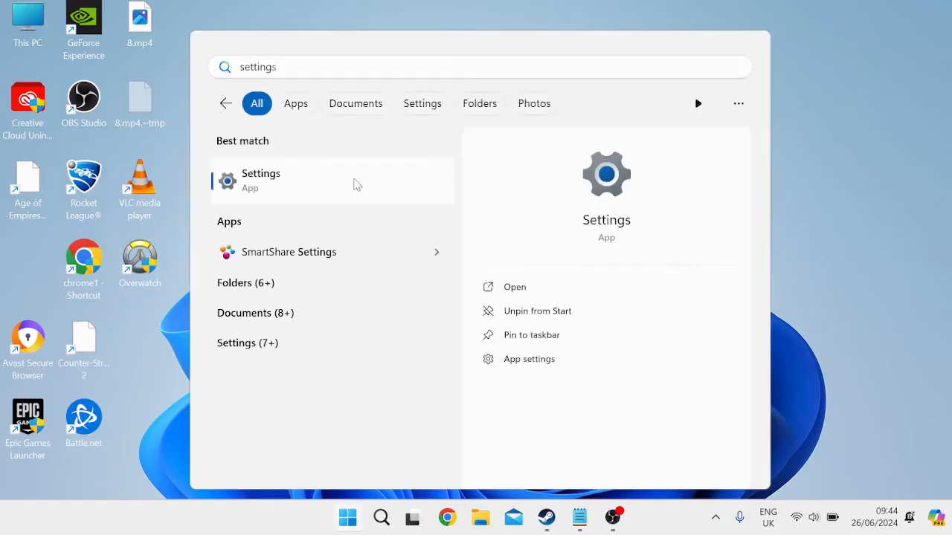
{"action": "scroll", "coordinate": [178, 220], "scroll_direction": "down", "scroll_amount": 2}
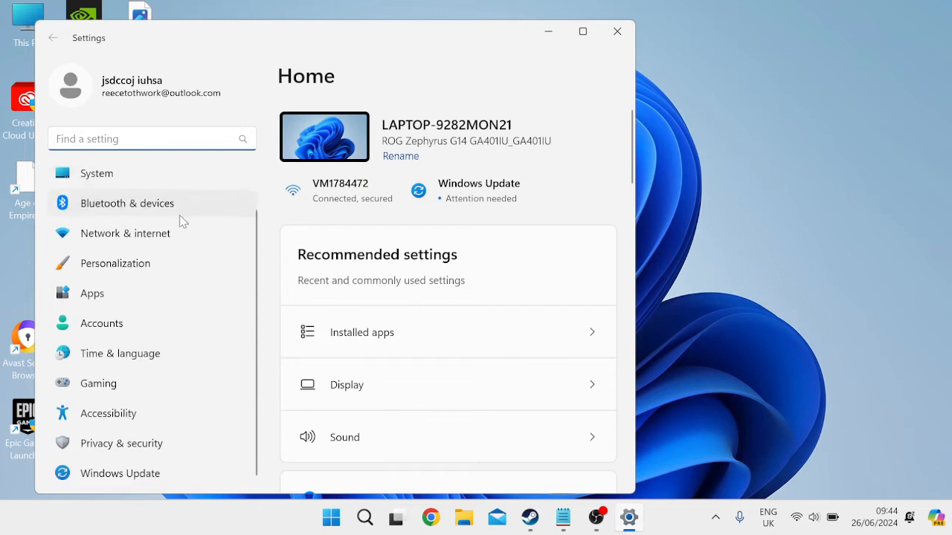
{"action": "left_click", "coordinate": [146, 474]}
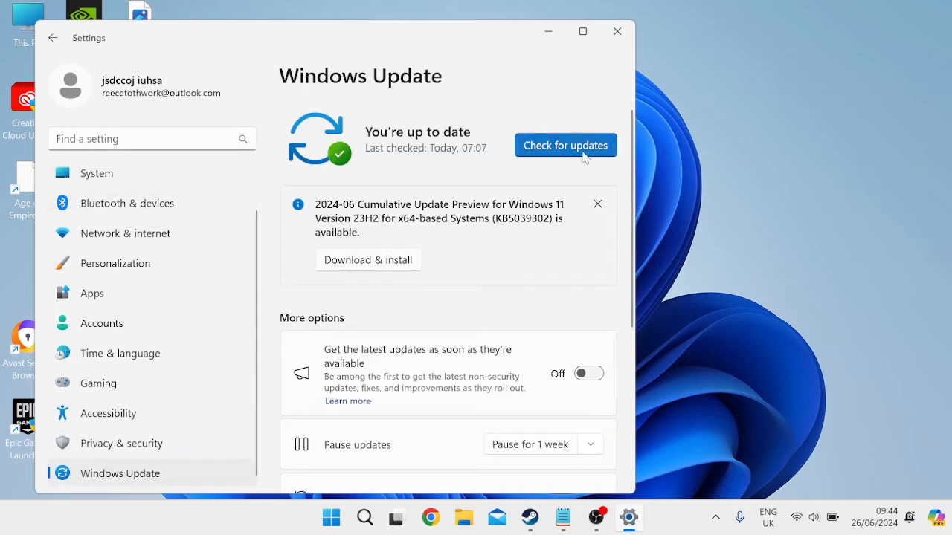
{"action": "left_click", "coordinate": [567, 148]}
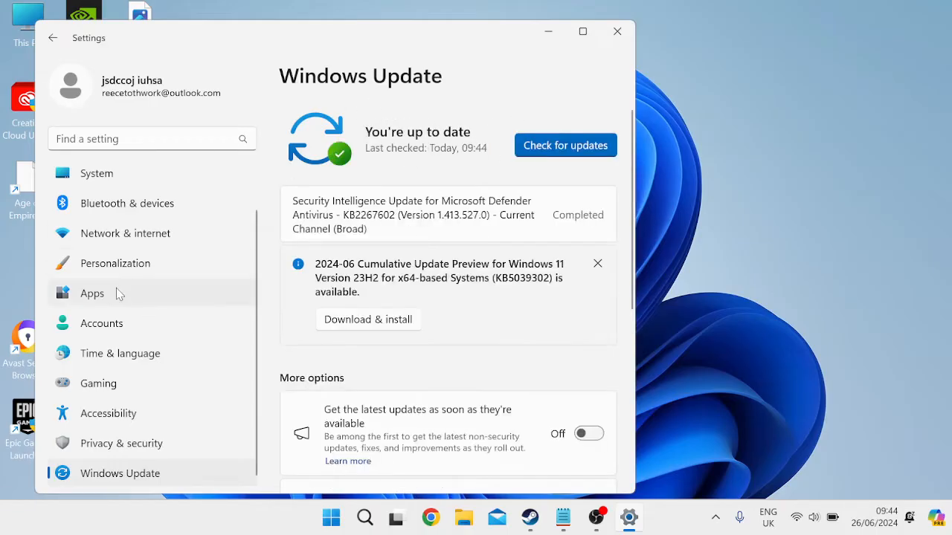
Look through the list of installed apps in a maximized Settings window, and close Settings
{"action": "left_click", "coordinate": [116, 294]}
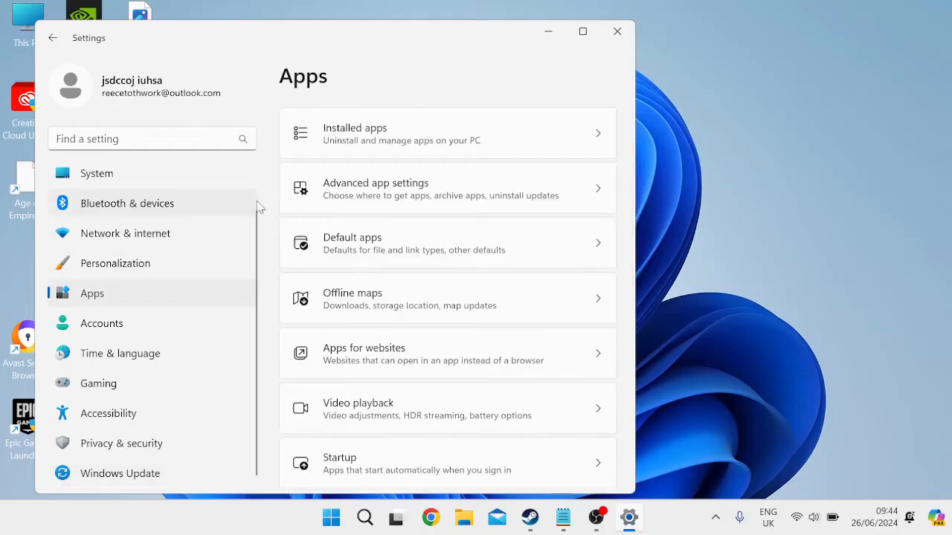
{"action": "left_click", "coordinate": [398, 138]}
{"action": "key", "text": "super+Up"}
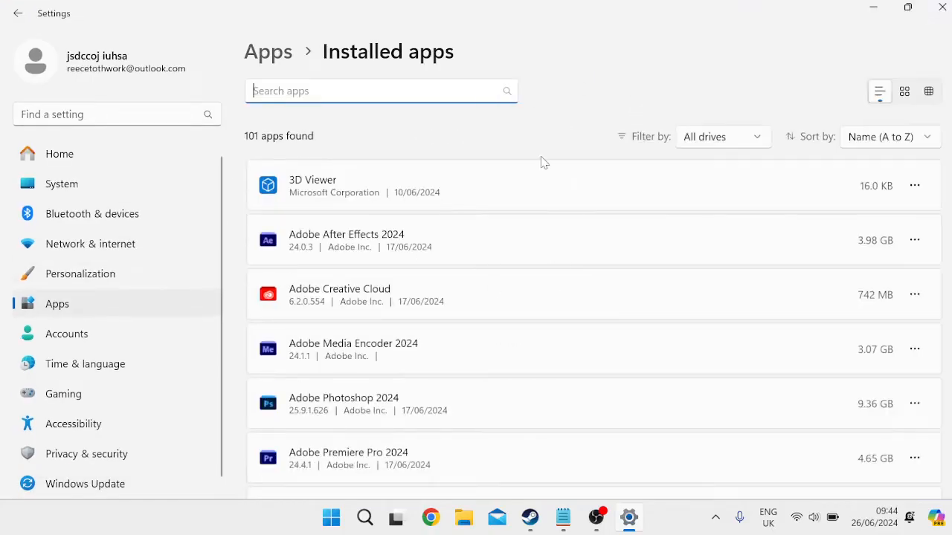
{"action": "scroll", "coordinate": [500, 242], "scroll_direction": "down", "scroll_amount": 1}
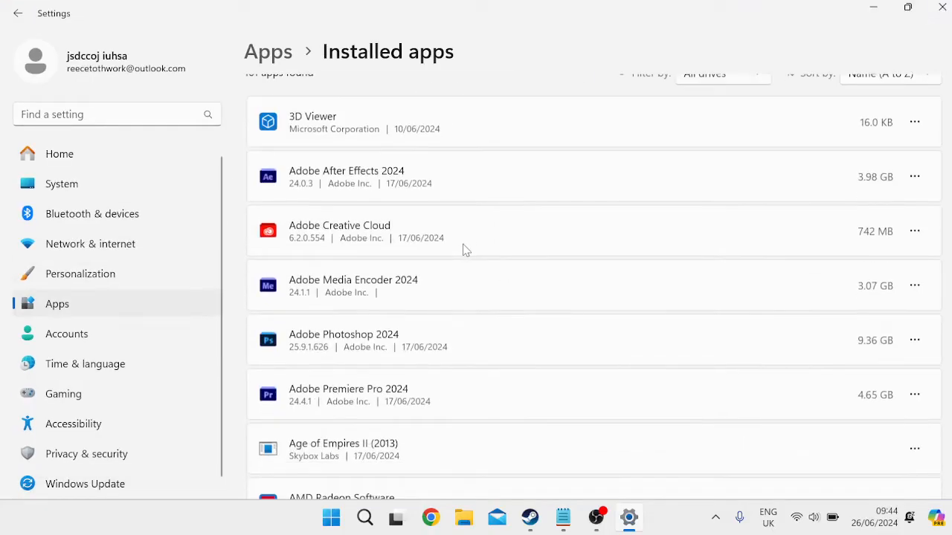
{"action": "scroll", "coordinate": [463, 250], "scroll_direction": "down", "scroll_amount": 5}
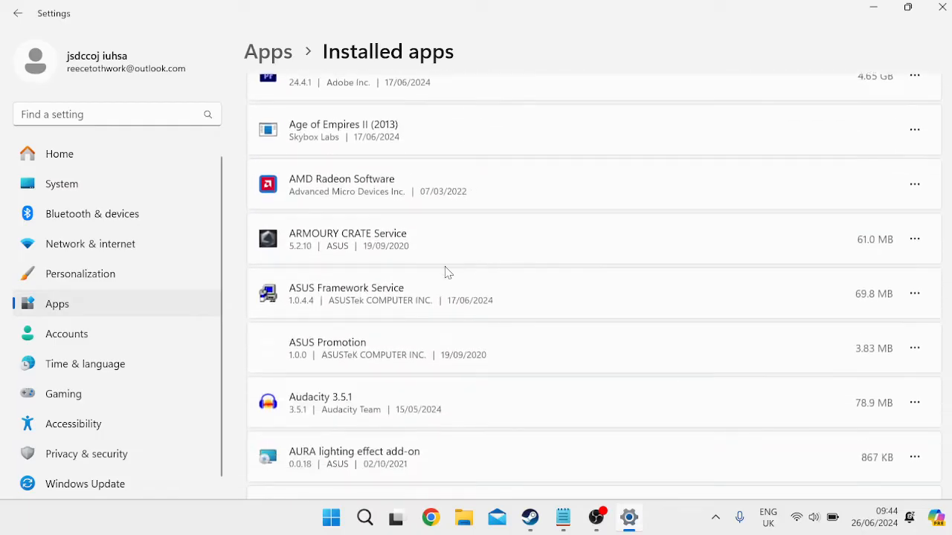
{"action": "scroll", "coordinate": [446, 275], "scroll_direction": "down", "scroll_amount": 6}
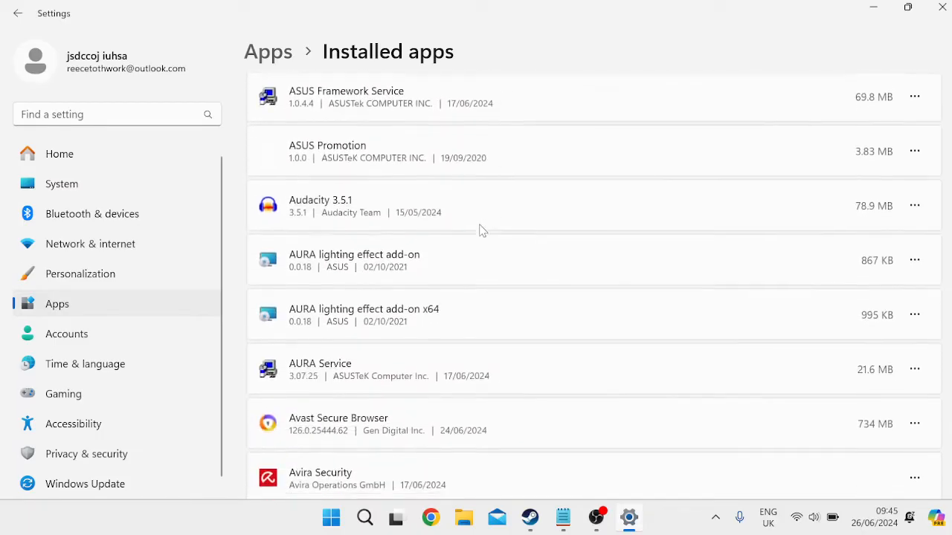
{"action": "scroll", "coordinate": [479, 233], "scroll_direction": "down", "scroll_amount": 10}
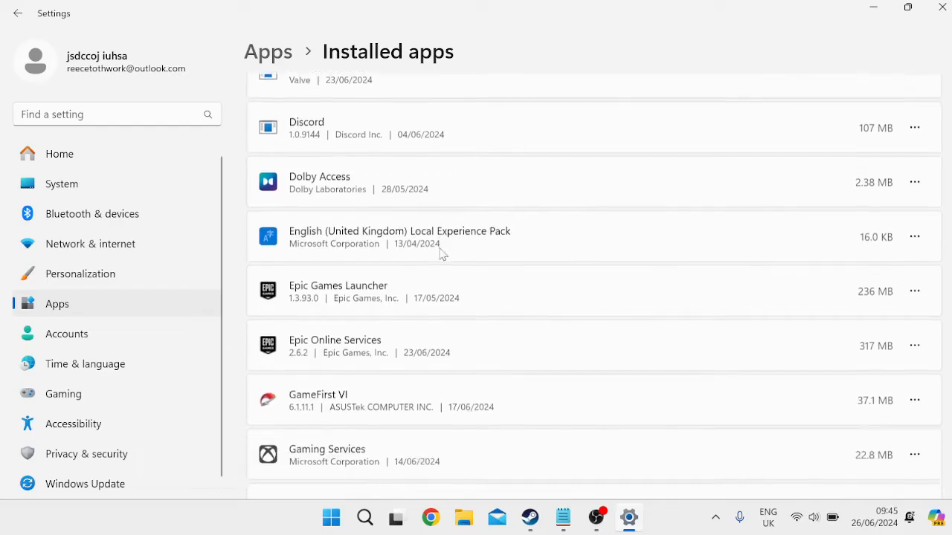
{"action": "scroll", "coordinate": [439, 256], "scroll_direction": "down", "scroll_amount": 14}
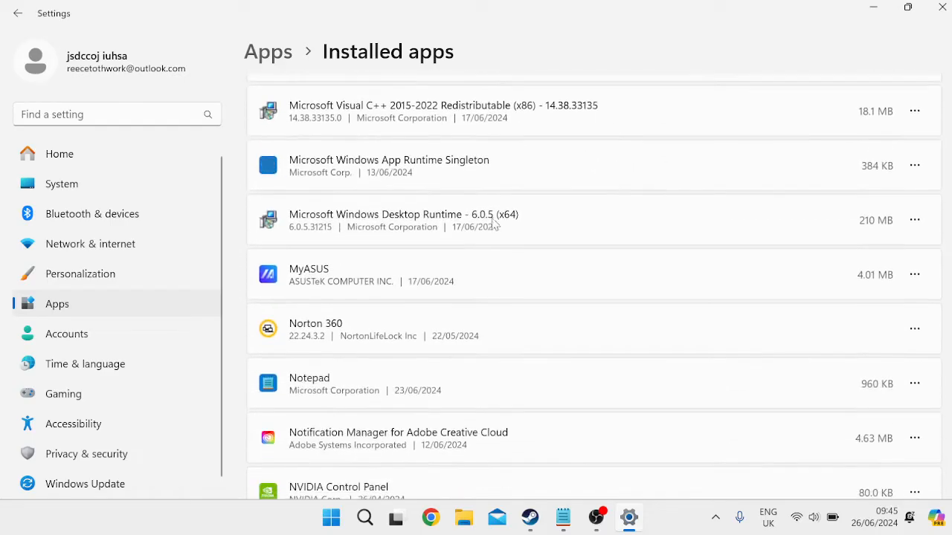
{"action": "scroll", "coordinate": [506, 268], "scroll_direction": "down", "scroll_amount": 5}
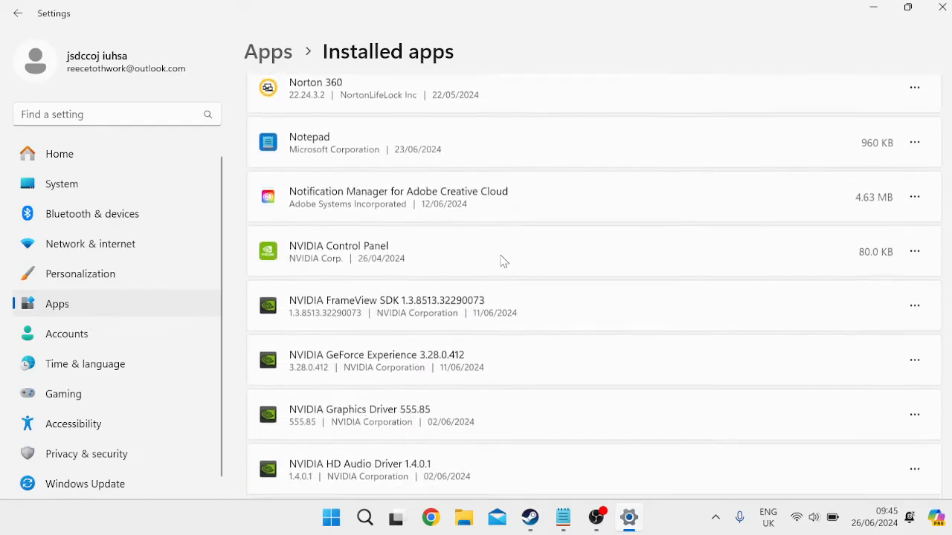
{"action": "scroll", "coordinate": [494, 249], "scroll_direction": "down", "scroll_amount": 3}
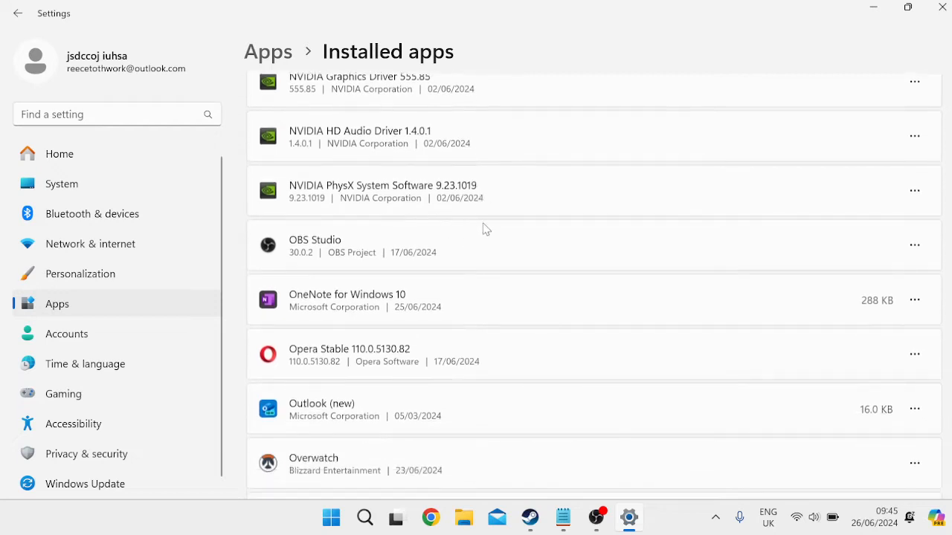
{"action": "scroll", "coordinate": [520, 238], "scroll_direction": "down", "scroll_amount": 3}
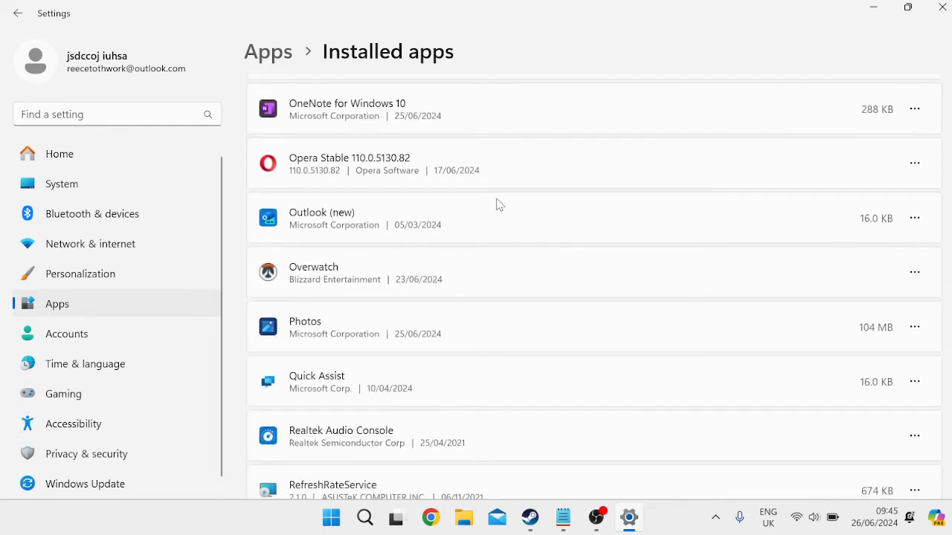
{"action": "scroll", "coordinate": [417, 238], "scroll_direction": "down", "scroll_amount": 3}
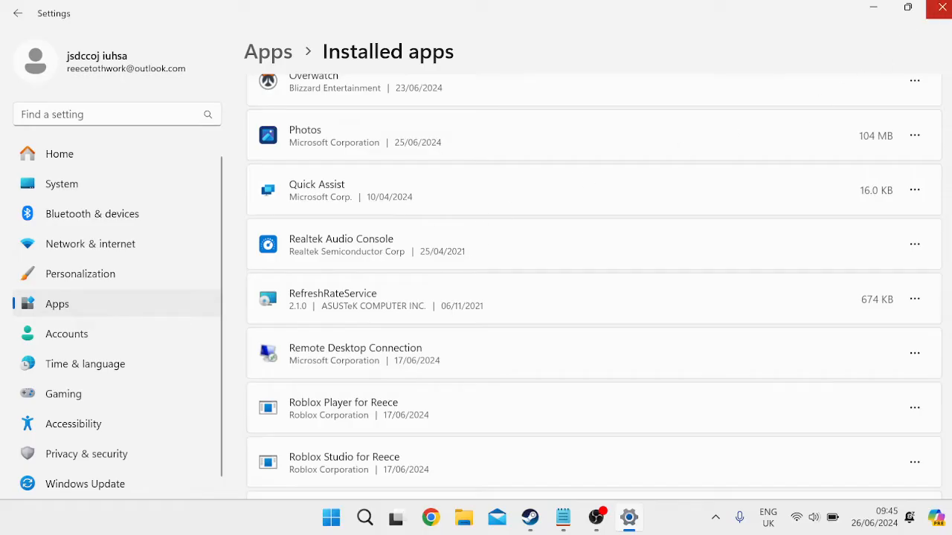
{"action": "left_click", "coordinate": [943, 8]}
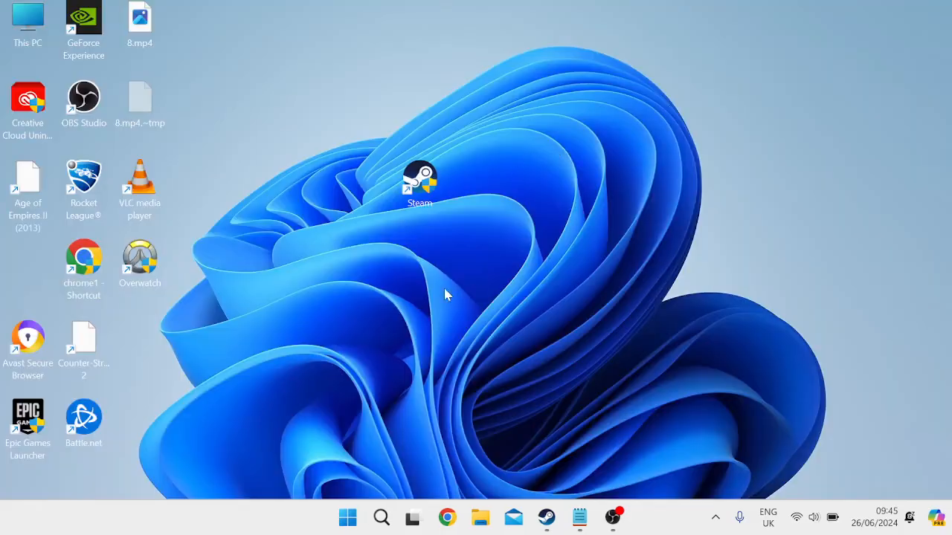
Open the properties of the OS (C:) drive in File Explorer
{"action": "left_click", "coordinate": [485, 516]}
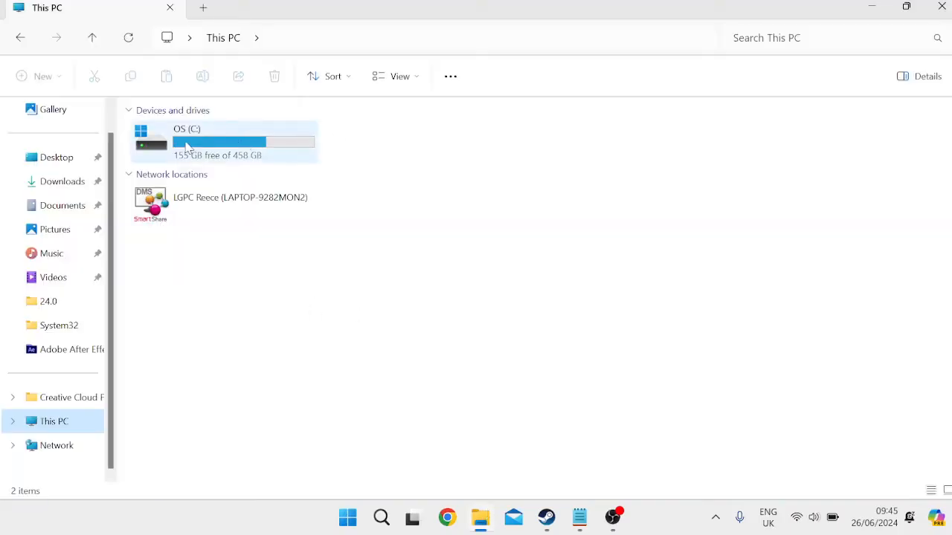
{"action": "left_click", "coordinate": [188, 148]}
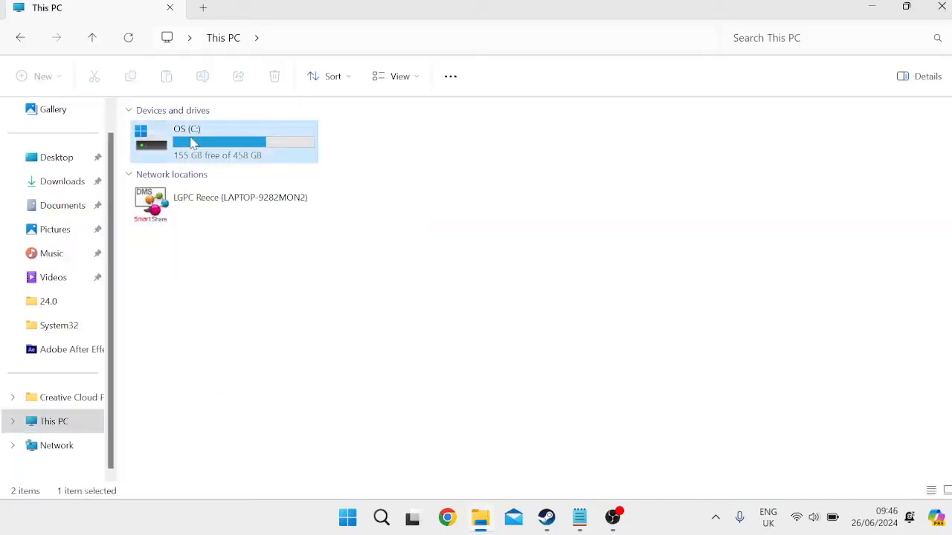
{"action": "right_click", "coordinate": [191, 144]}
{"action": "left_click", "coordinate": [264, 337]}
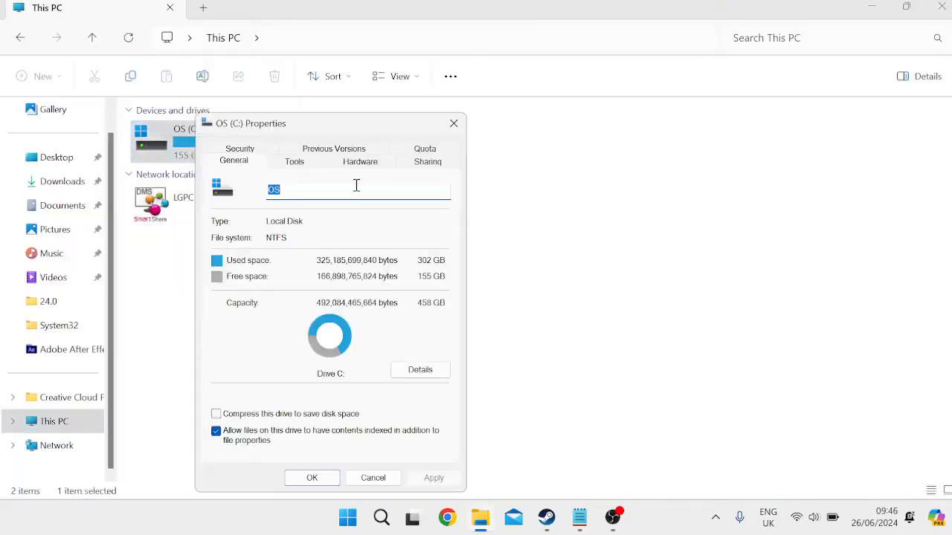
Check the OS (C:) drive for file system errors with a drive scan, and close its properties and File Explorer
{"action": "left_click", "coordinate": [301, 163]}
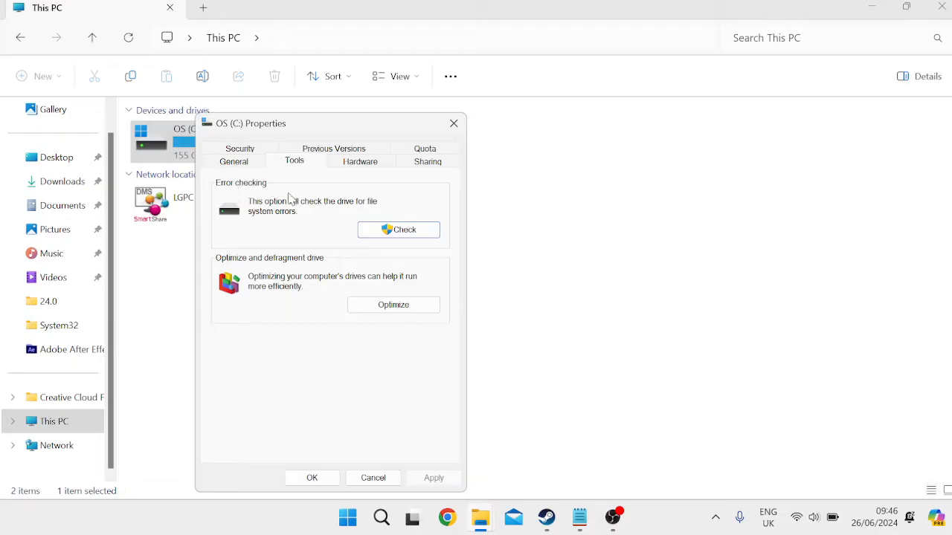
{"action": "left_click", "coordinate": [420, 231]}
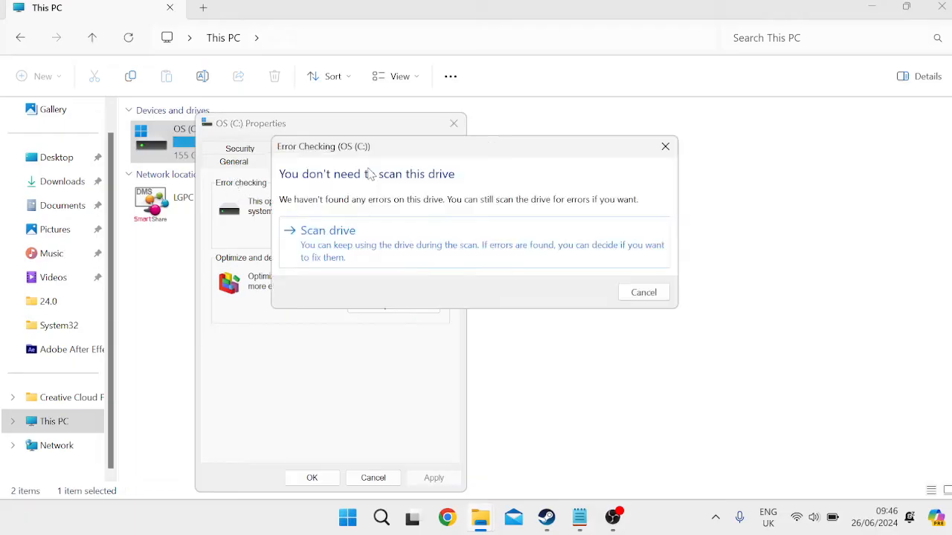
{"action": "left_click", "coordinate": [379, 248]}
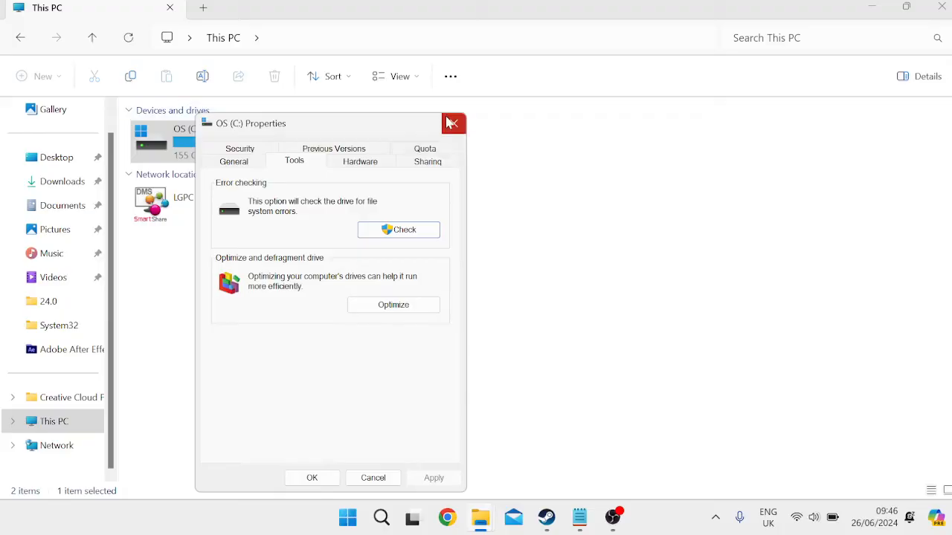
{"action": "left_click", "coordinate": [453, 124]}
{"action": "left_click", "coordinate": [642, 204]}
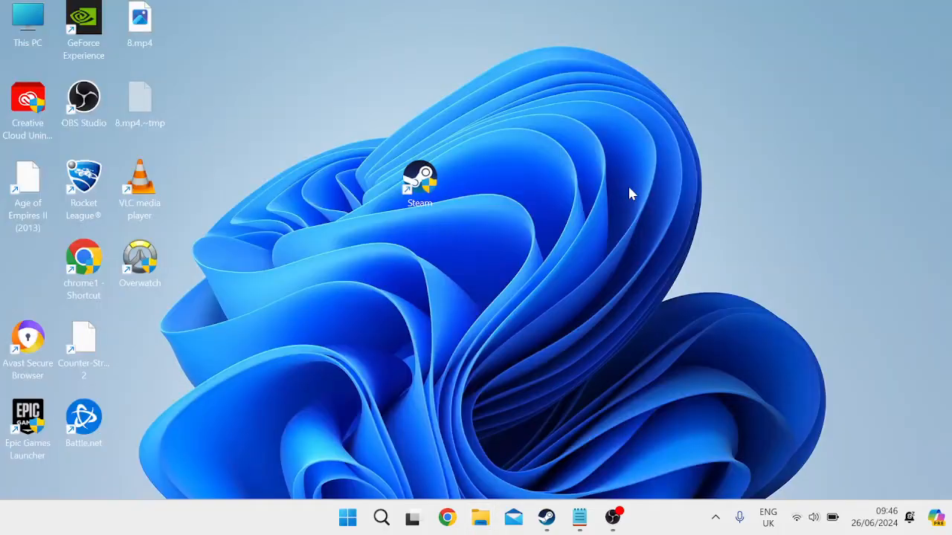
Search Windows for cmd and open Command Prompt as administrator
{"action": "key", "text": "super"}
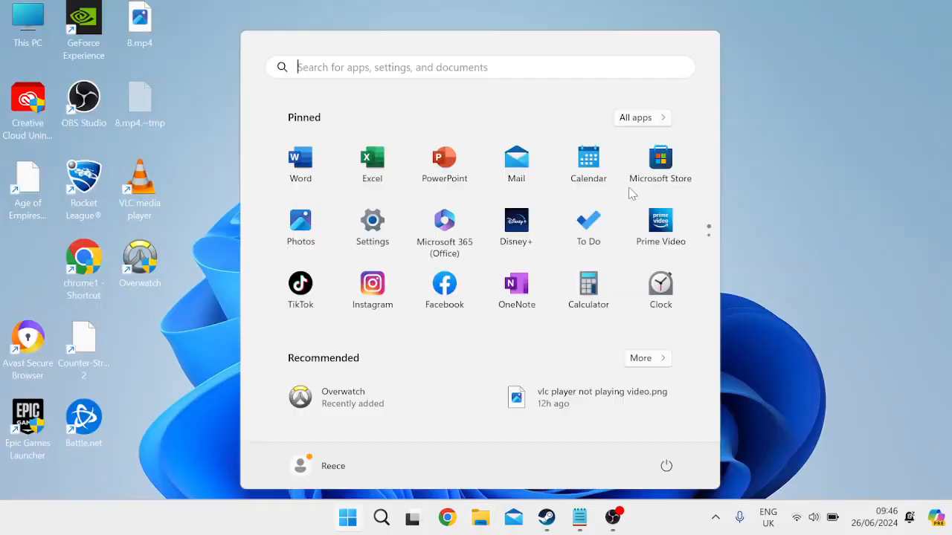
{"action": "type", "text": "cmd"}
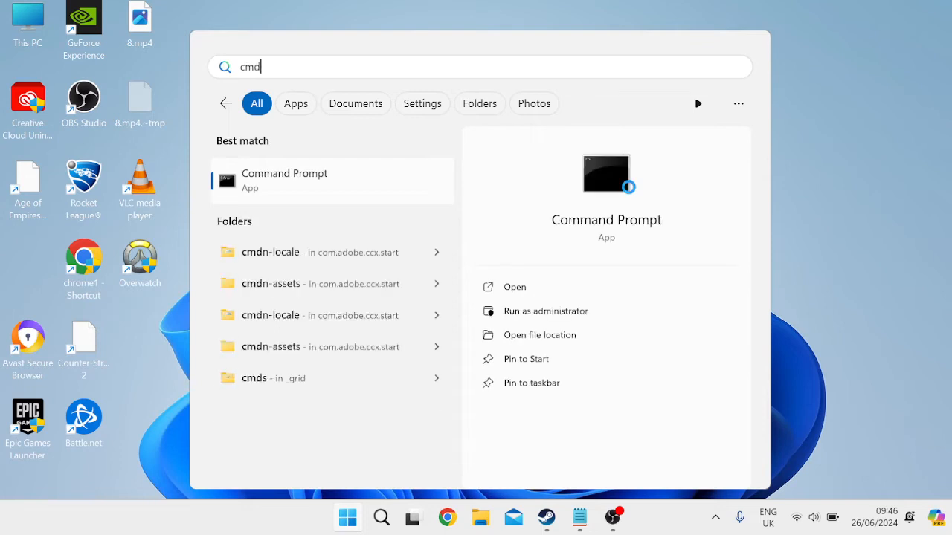
{"action": "right_click", "coordinate": [357, 193]}
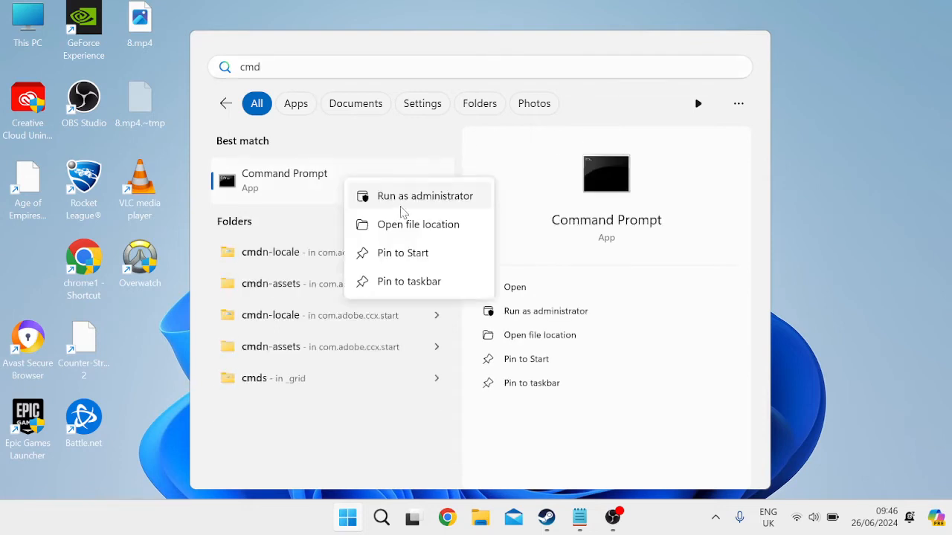
{"action": "left_click", "coordinate": [404, 195]}
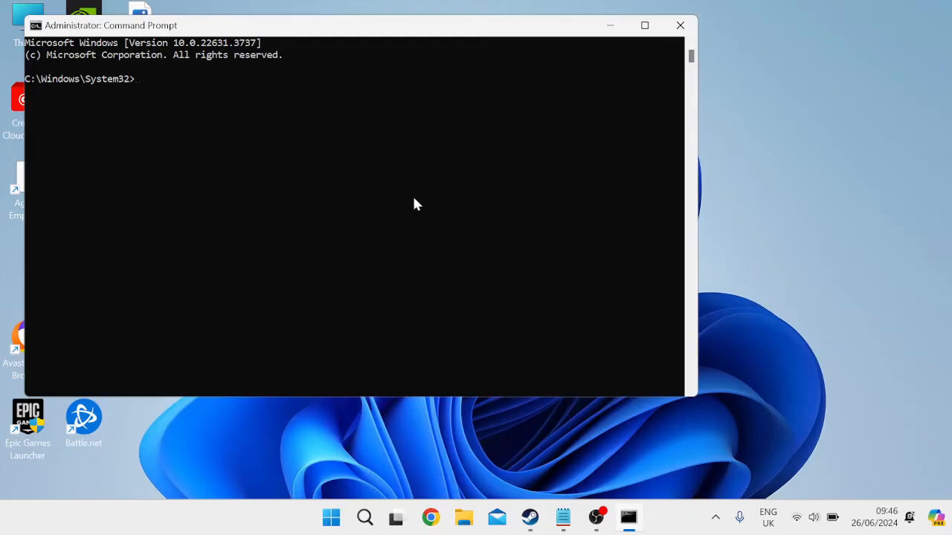
Run sfc /scannow and DISM /Online /Cleanup-Image /RestoreHealth in the administrator Command Prompt
{"action": "type", "text": "sfc /scannow"}
{"action": "key", "text": "Return"}
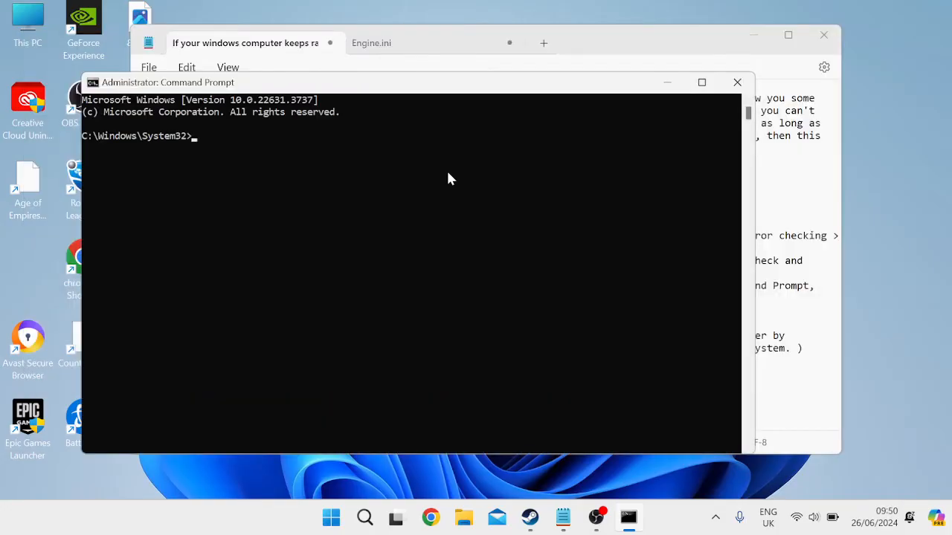
{"action": "type", "text": "DISM /Online /Cleanup-Image /RestoreHealth"}
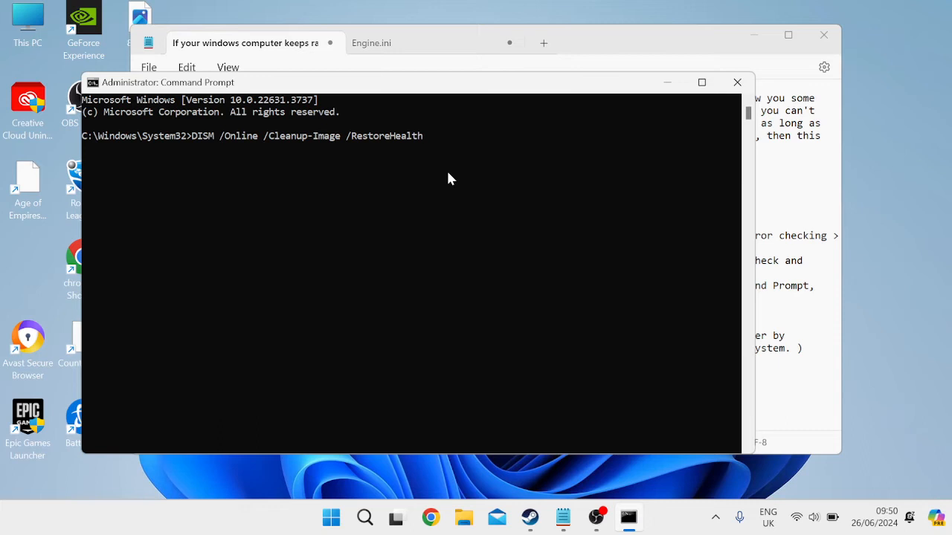
{"action": "key", "text": "Return"}
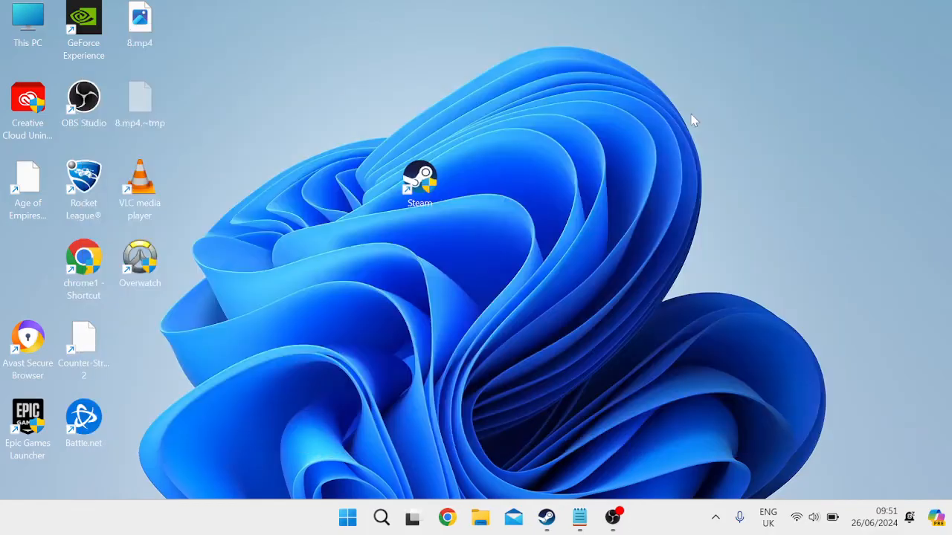
Open Power Options from Control Panel's large icons view to check the selected power plan, and close the window
{"action": "key", "text": "super"}
{"action": "type", "text": "conbt"}
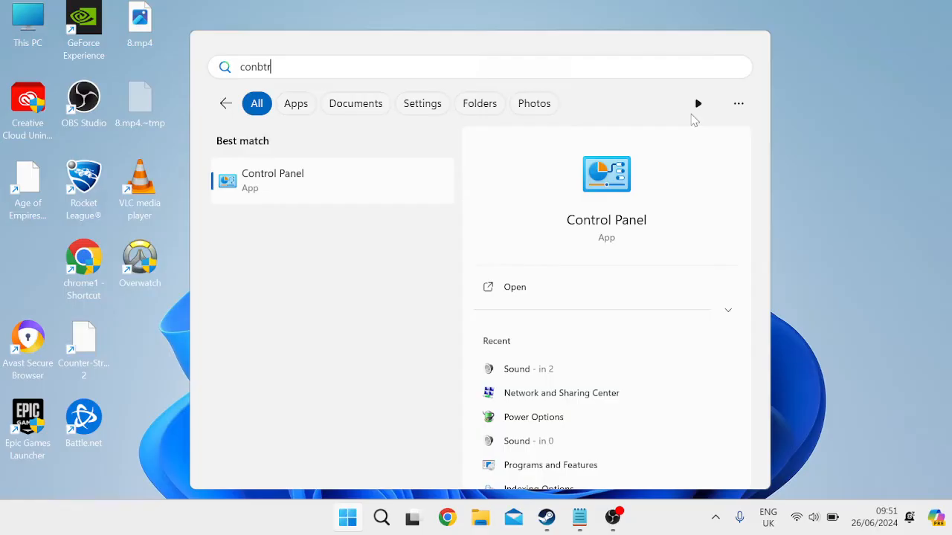
{"action": "type", "text": "r"}
{"action": "left_click", "coordinate": [385, 186]}
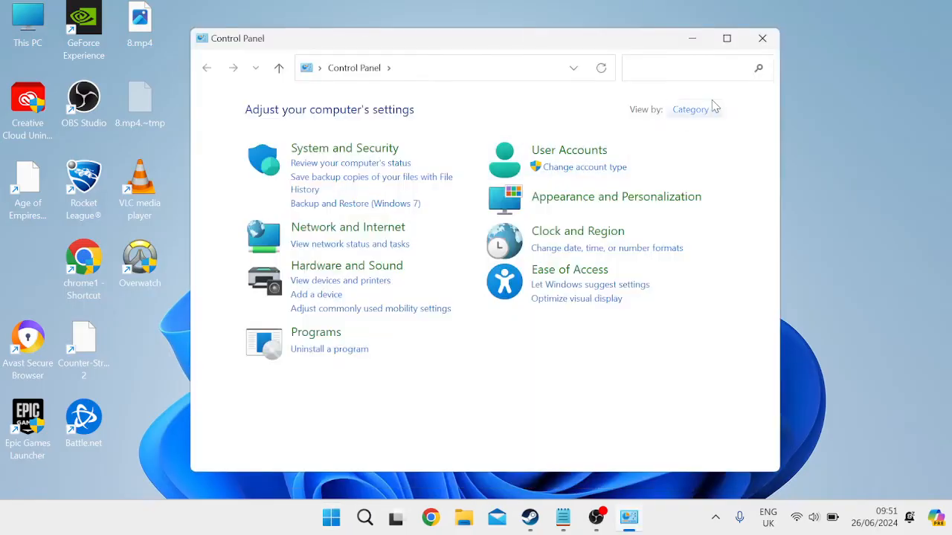
{"action": "left_click", "coordinate": [689, 111]}
{"action": "left_click", "coordinate": [710, 155]}
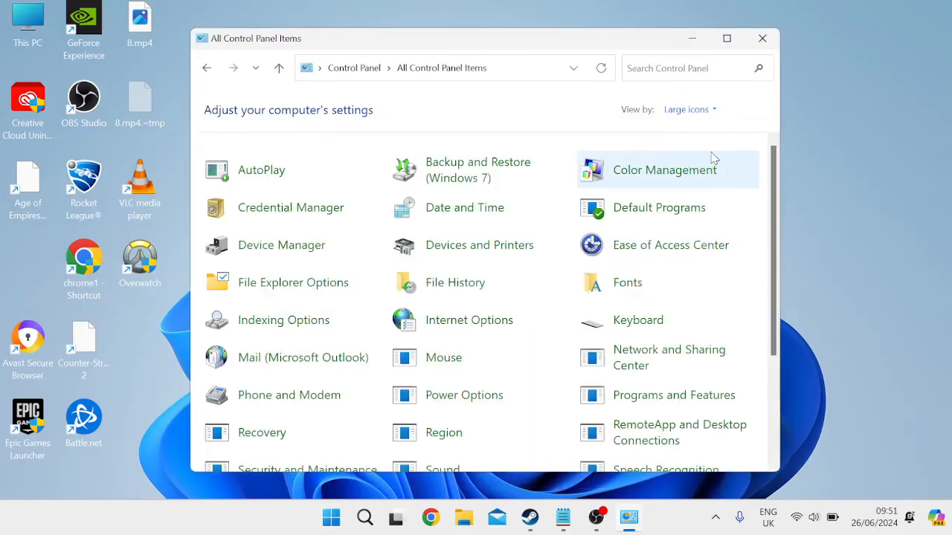
{"action": "left_click", "coordinate": [458, 404]}
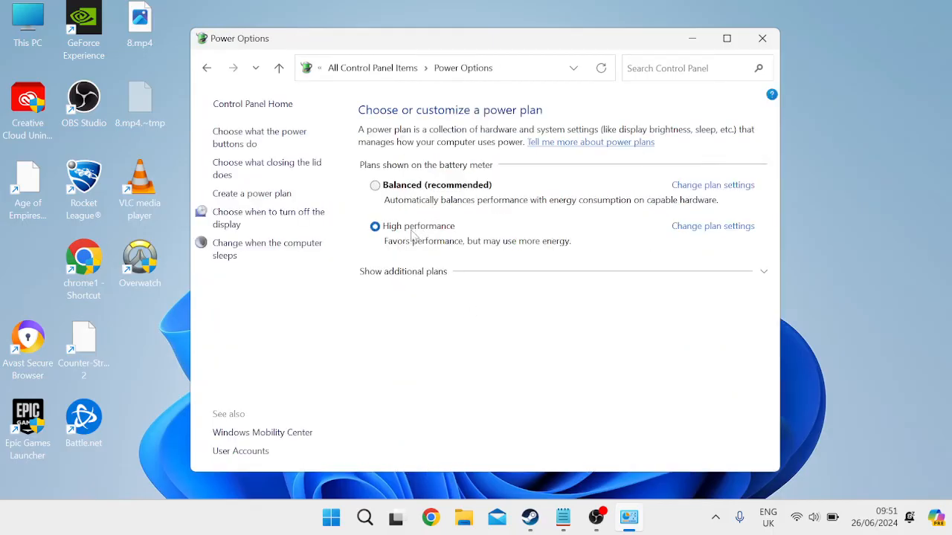
{"action": "left_click", "coordinate": [770, 42]}
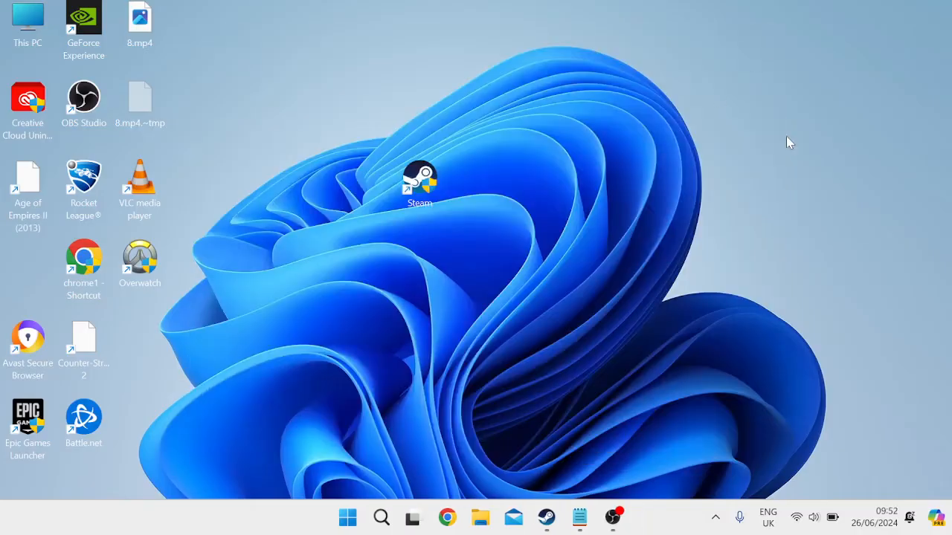
Search Windows for disk cleanup and open Disk Cleanup for the OS (C:) drive
{"action": "key", "text": "super"}
{"action": "type", "text": "dis"}
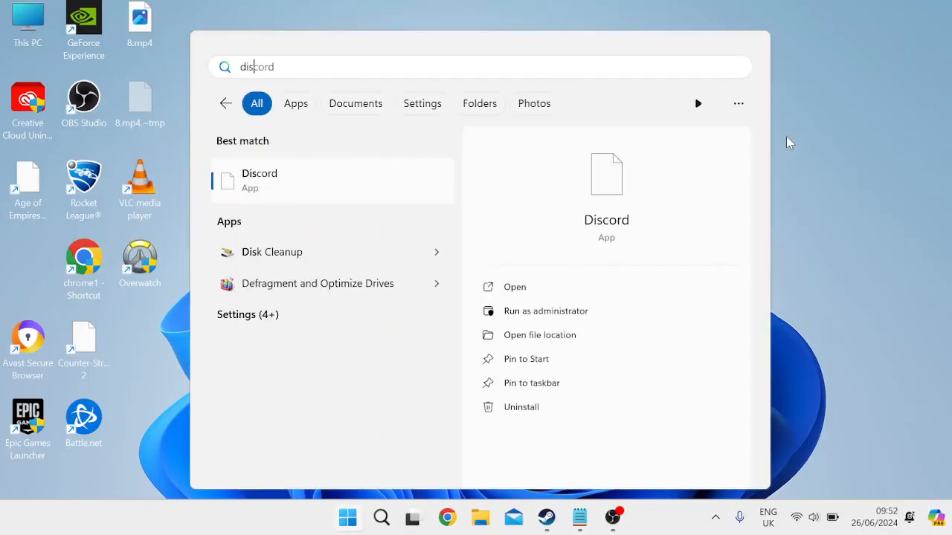
{"action": "type", "text": "k cleanup"}
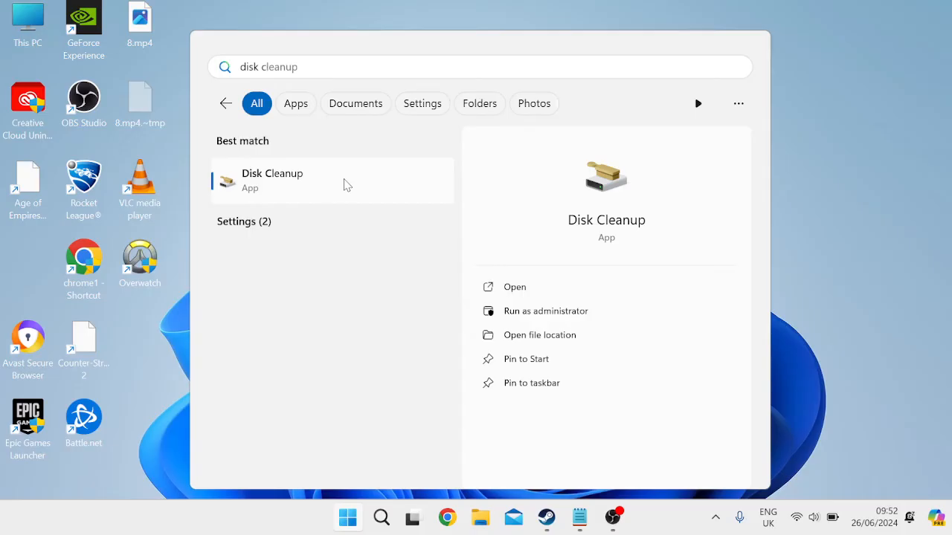
{"action": "left_click", "coordinate": [344, 184]}
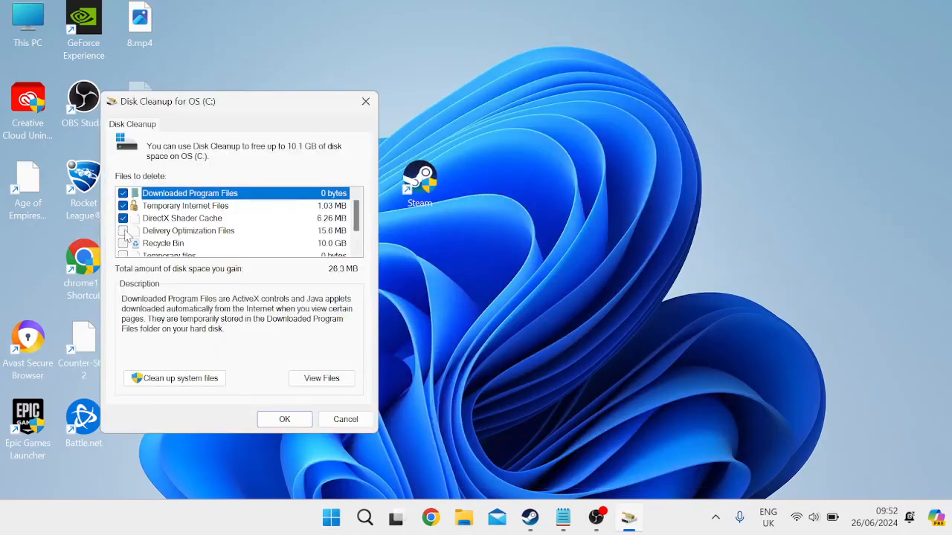
Mark Delivery Optimization Files, Recycle Bin and Temporary files for deletion in Disk Cleanup
{"action": "left_click", "coordinate": [124, 231]}
{"action": "left_click", "coordinate": [124, 244]}
{"action": "left_click", "coordinate": [123, 254]}
{"action": "scroll", "coordinate": [125, 253], "scroll_direction": "down", "scroll_amount": 1}
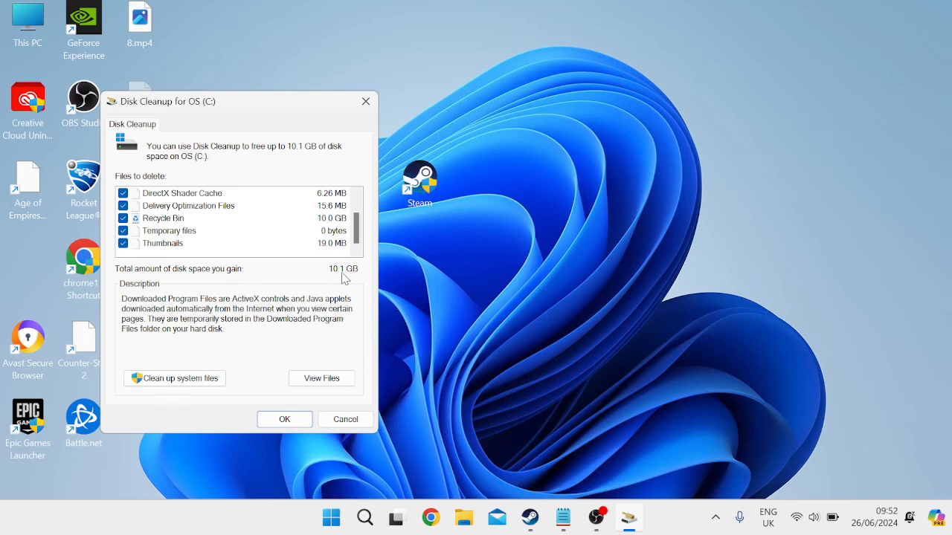
Switch Disk Cleanup to cleaning up system files, and permanently delete the preselected files
{"action": "left_click", "coordinate": [165, 379]}
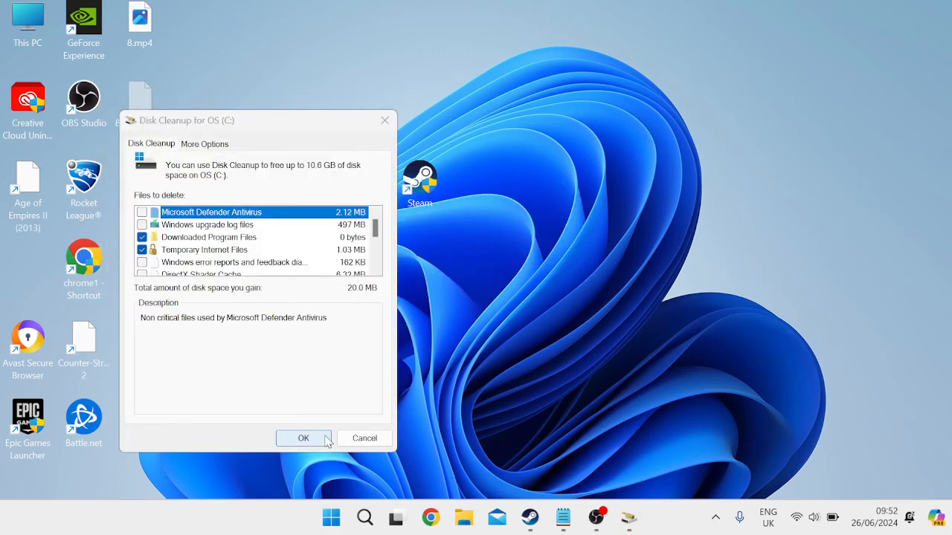
{"action": "left_click", "coordinate": [324, 444]}
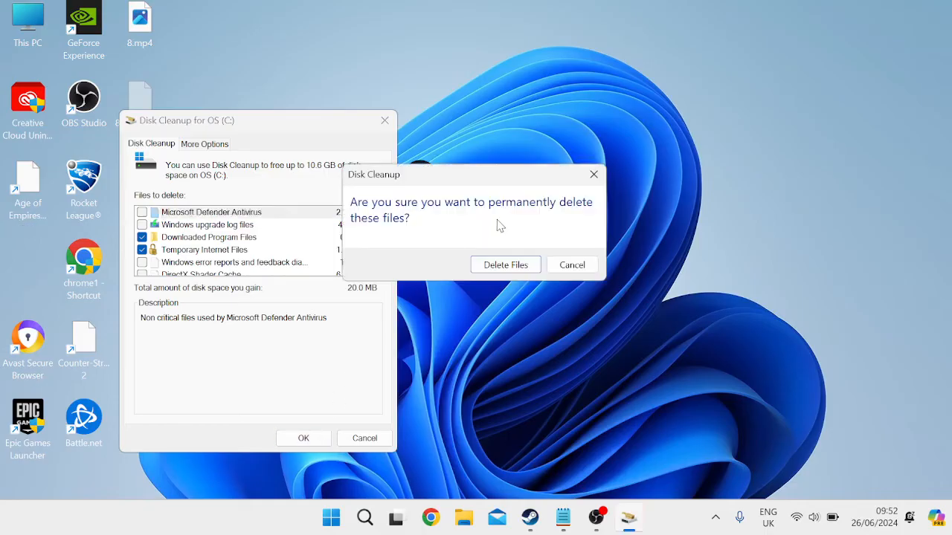
{"action": "left_click", "coordinate": [481, 266]}
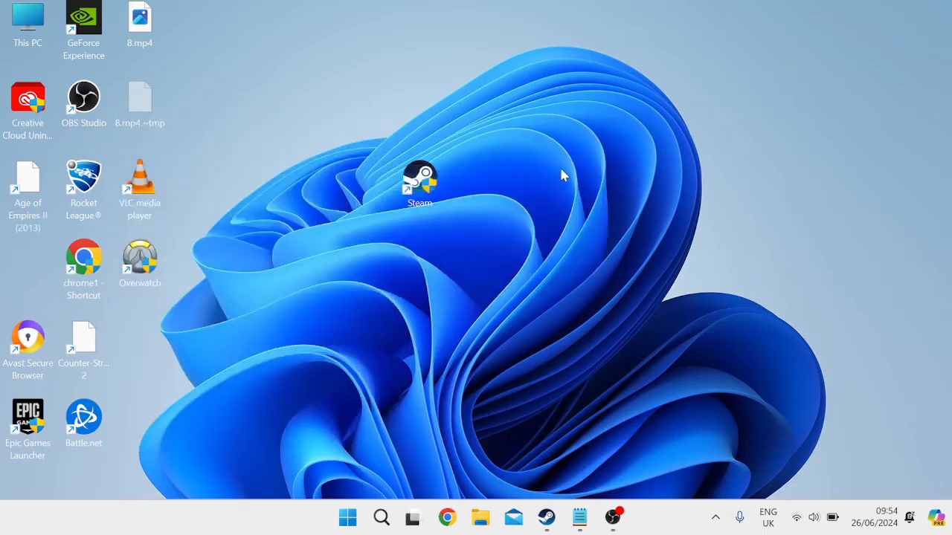
Open Defragment and Optimize Drives, optimize the OS (C:) drive, and close the Optimize Drives window
{"action": "key", "text": "super"}
{"action": "type", "text": "de"}
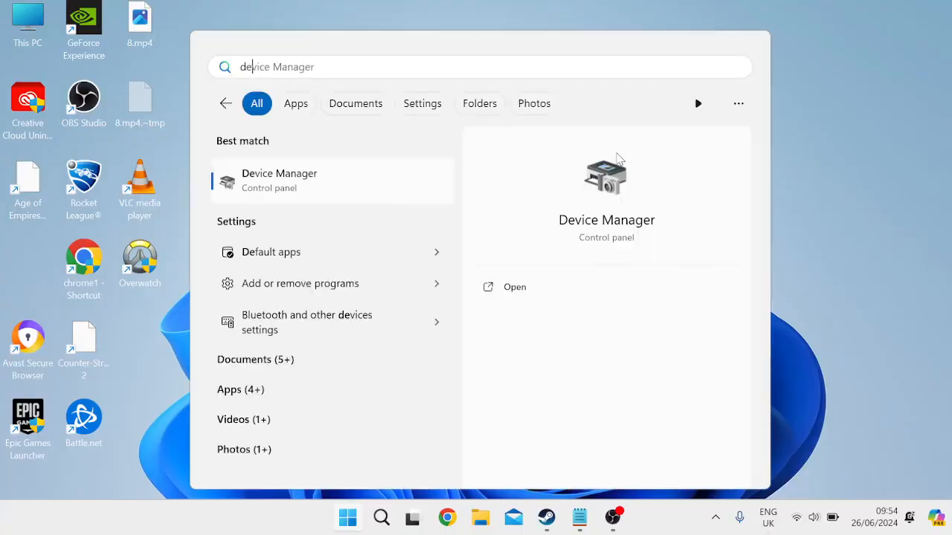
{"action": "type", "text": "fragm"}
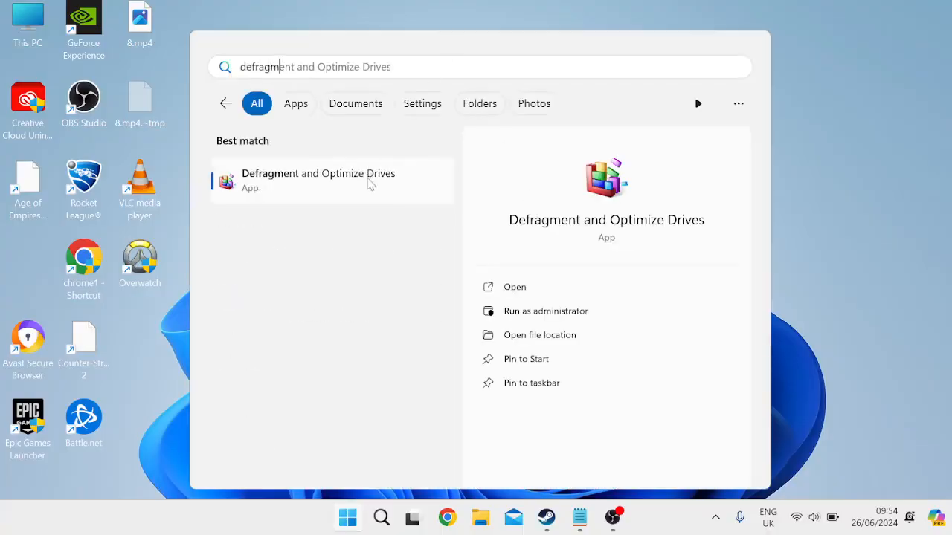
{"action": "left_click", "coordinate": [368, 183]}
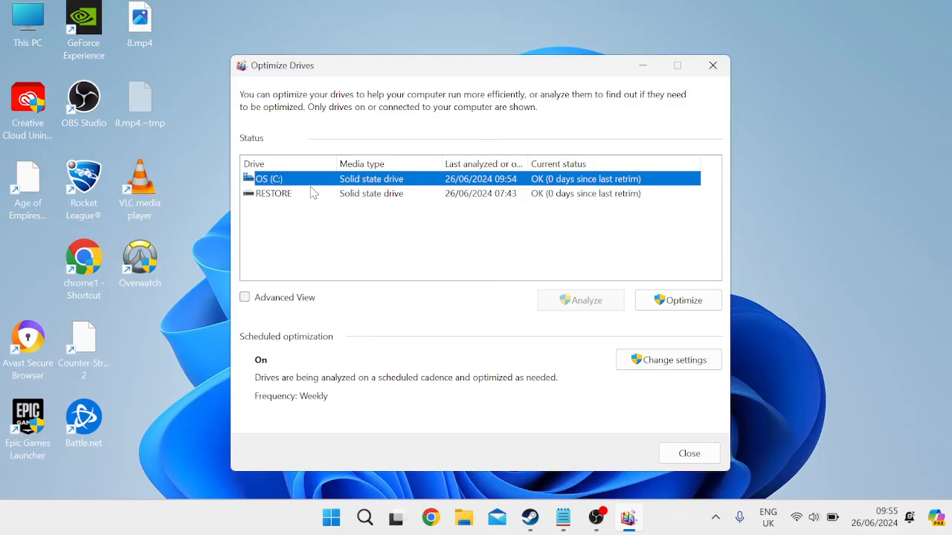
{"action": "left_click", "coordinate": [698, 308]}
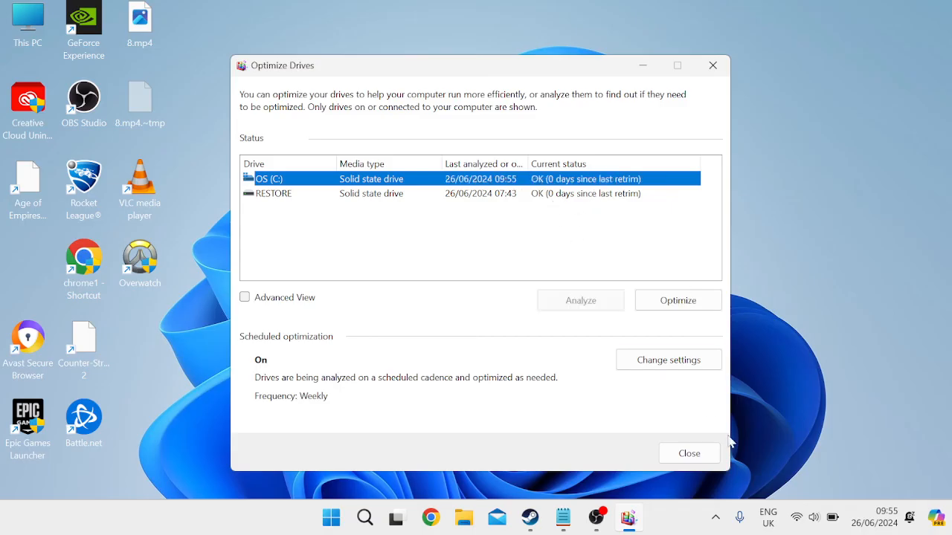
{"action": "left_click", "coordinate": [691, 458]}
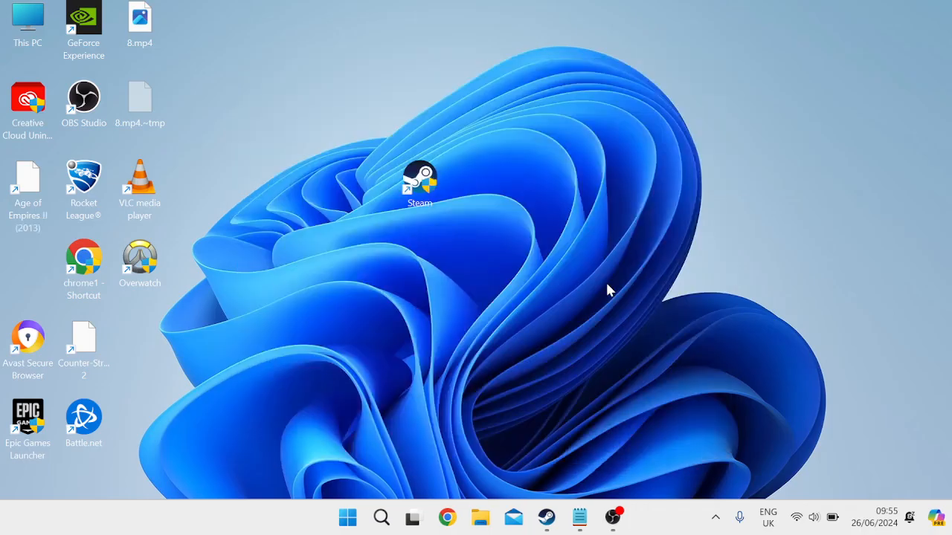
Open Windows Memory Diagnostic and choose to restart now and check for memory problems
{"action": "key", "text": "super"}
{"action": "type", "text": "w"}
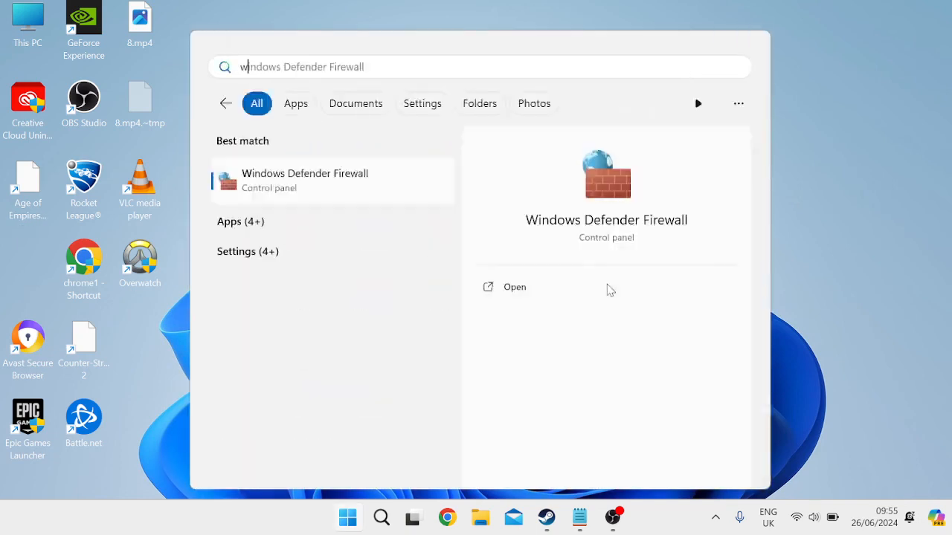
{"action": "type", "text": "indows m"}
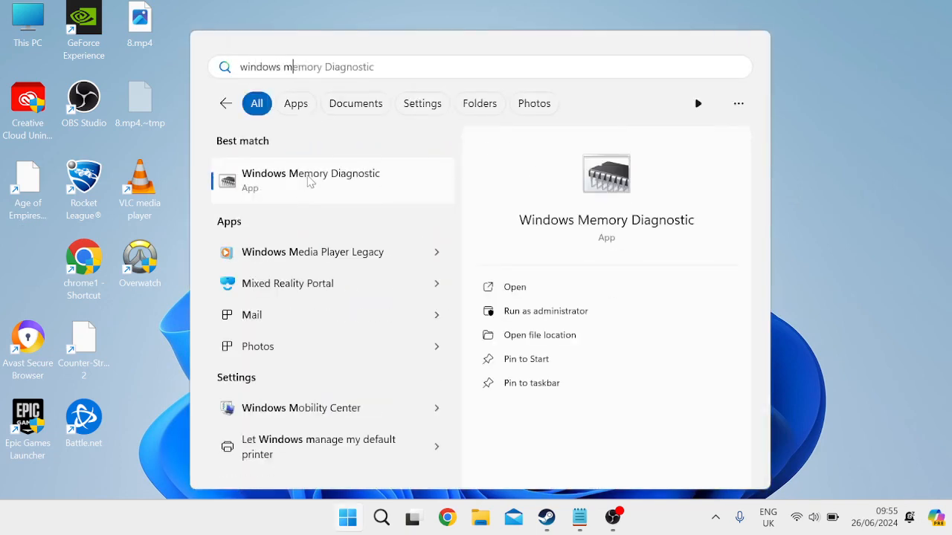
{"action": "left_click", "coordinate": [310, 182]}
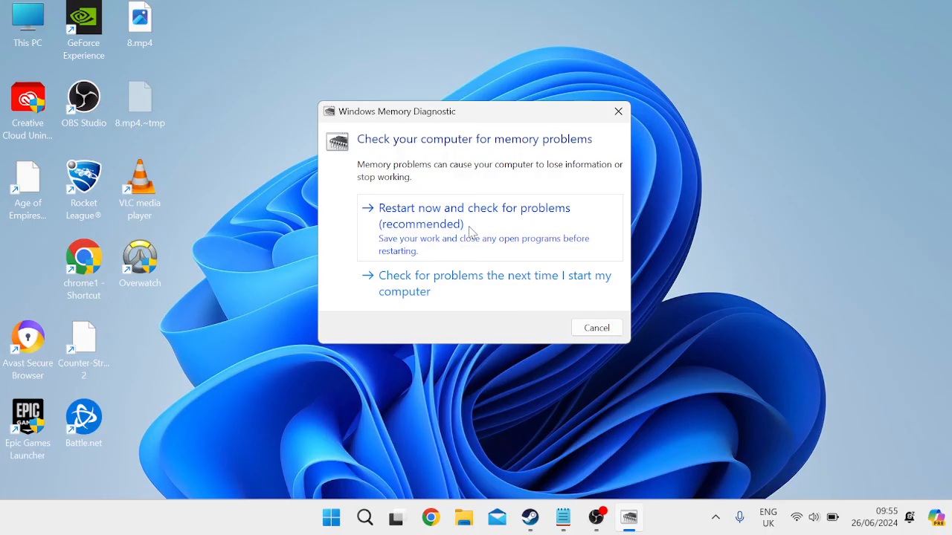
{"action": "left_click", "coordinate": [469, 231]}
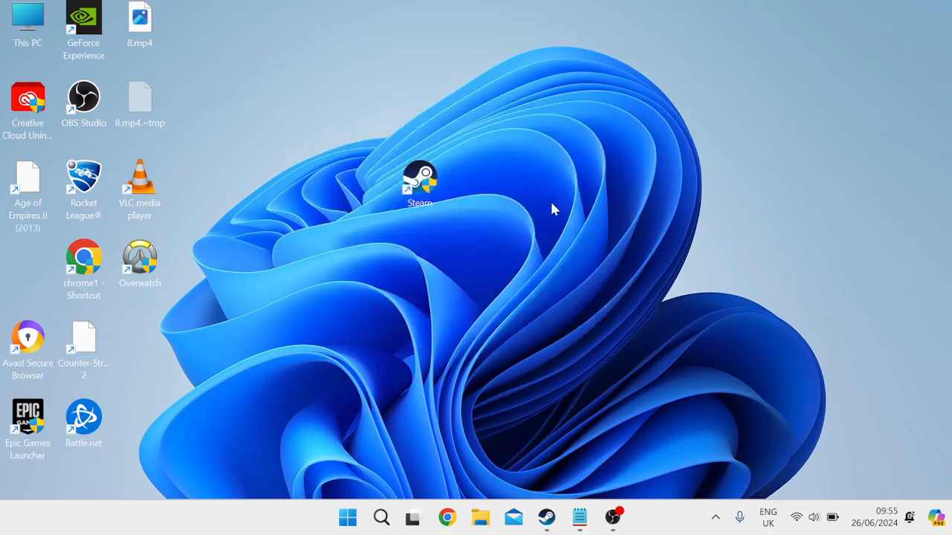